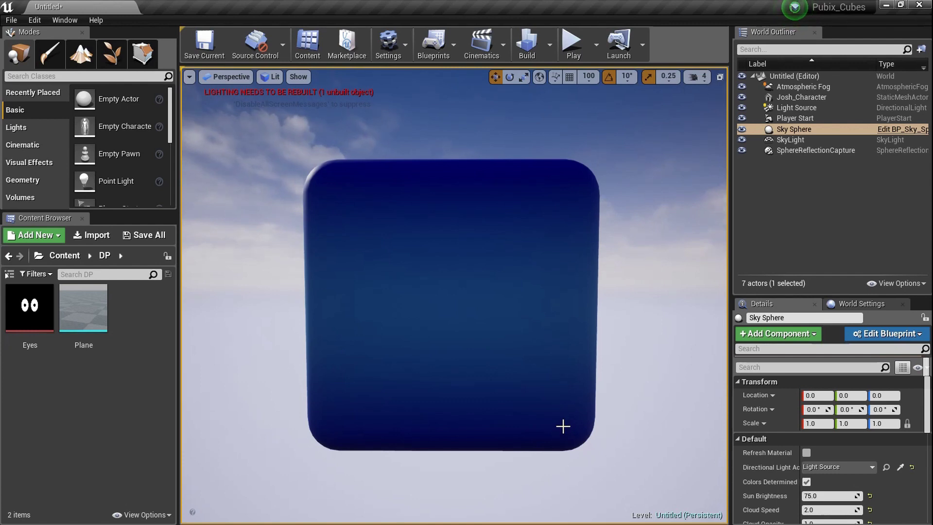
- Place the Plane mesh from the DP folder into the level near the blue cube character's front face
{"action": "left_click_drag", "start_coordinate": [454, 301], "coordinate": [515, 301]}
{"action": "right_click_drag", "start_coordinate": [454, 297], "coordinate": [413, 310]}
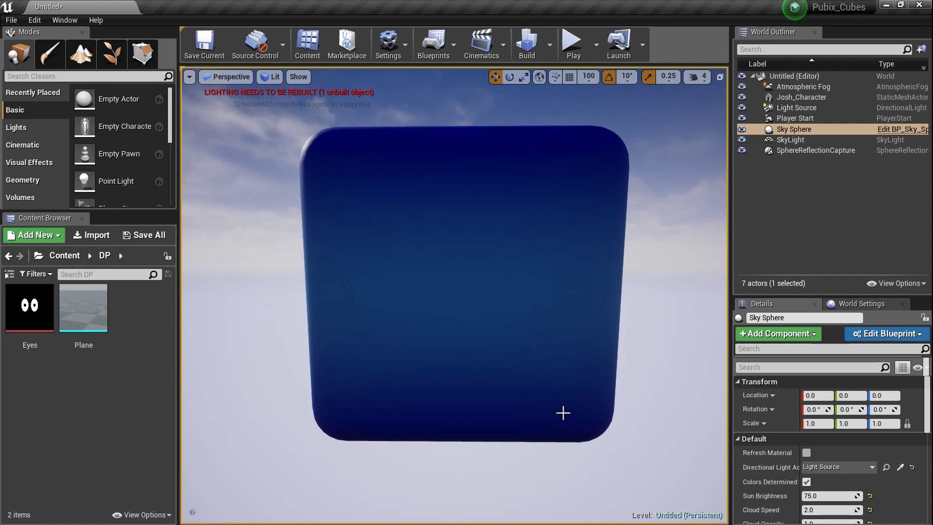
{"action": "right_click_drag", "start_coordinate": [562, 411], "coordinate": [630, 410]}
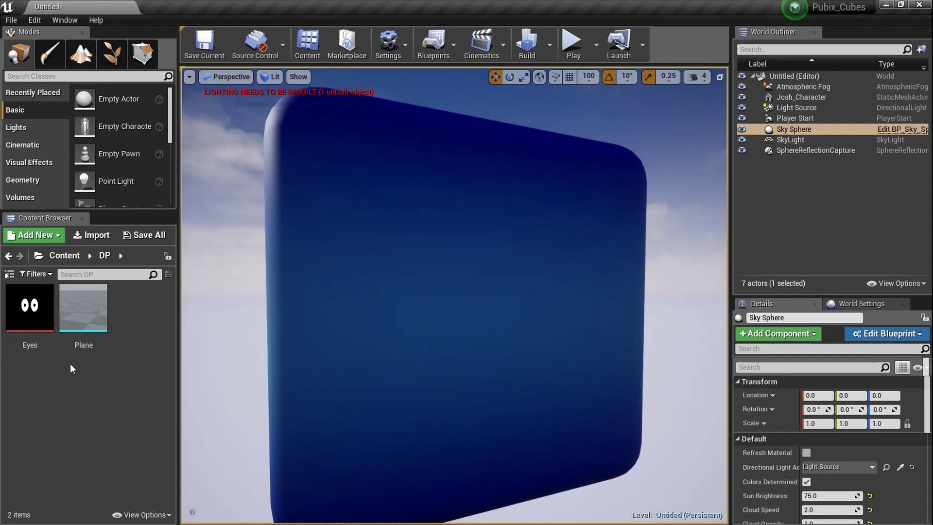
{"action": "left_click_drag", "start_coordinate": [84, 309], "coordinate": [447, 321]}
{"action": "right_click_drag", "start_coordinate": [447, 321], "coordinate": [500, 313]}
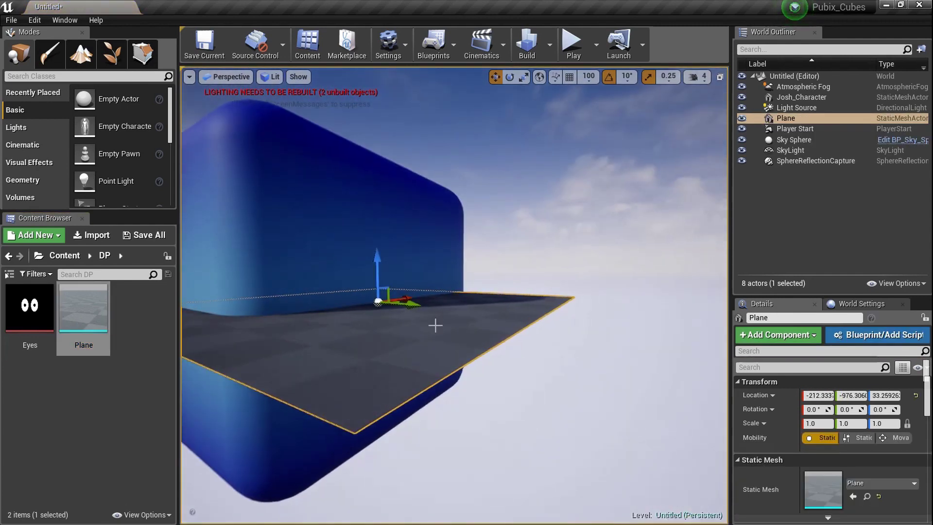
- Rotate the plane 90° about the X axis so it stands upright against the cube's face
{"action": "key", "text": "e"}
{"action": "left_click_drag", "start_coordinate": [414, 254], "coordinate": [443, 320]}
{"action": "right_click_drag", "start_coordinate": [442, 320], "coordinate": [350, 318]}
{"action": "key", "text": "w"}
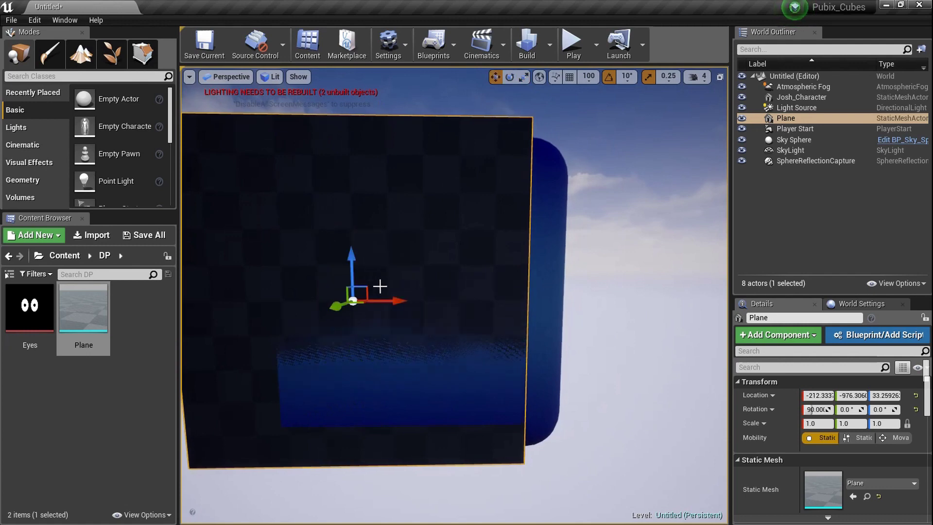
- Move the upright plane to about X -181.45 and Y -975.07, aligning it with the cube's face
{"action": "left_click_drag", "start_coordinate": [386, 302], "coordinate": [444, 302]}
{"action": "right_click_drag", "start_coordinate": [424, 287], "coordinate": [549, 286]}
{"action": "scroll", "coordinate": [424, 286], "scroll_direction": "down", "scroll_amount": 2}
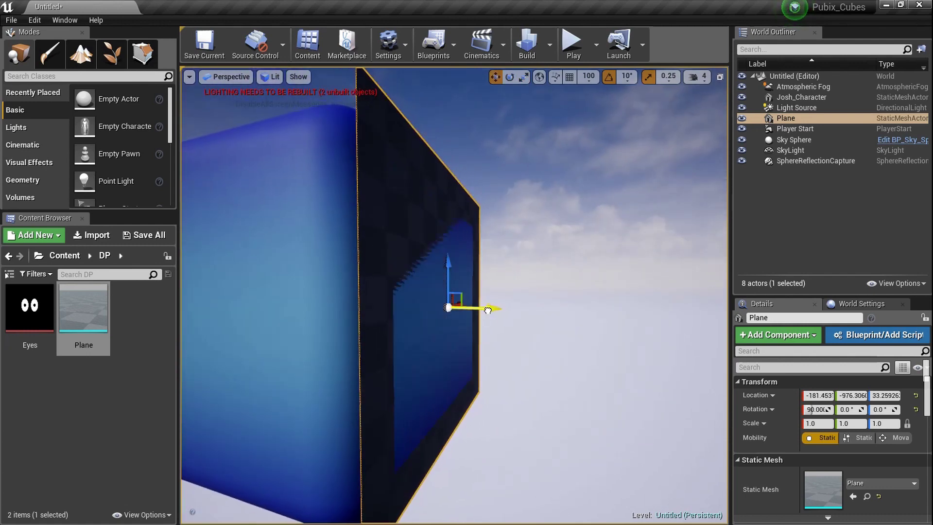
{"action": "left_click_drag", "start_coordinate": [488, 310], "coordinate": [489, 310]}
{"action": "right_click_drag", "start_coordinate": [489, 310], "coordinate": [366, 310]}
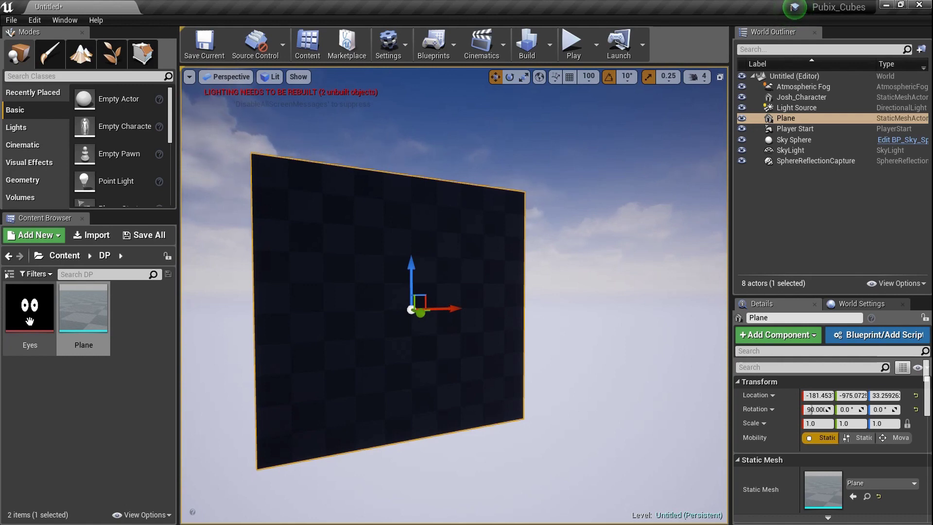
- Apply the Eyes texture to the upright plane, generating a material for it
{"action": "left_click", "coordinate": [40, 389]}
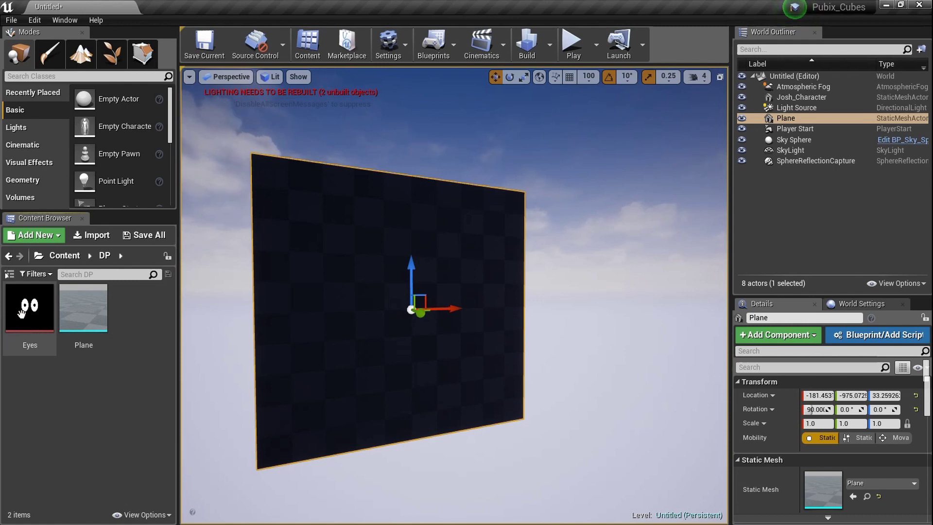
{"action": "left_click_drag", "start_coordinate": [22, 312], "coordinate": [319, 351]}
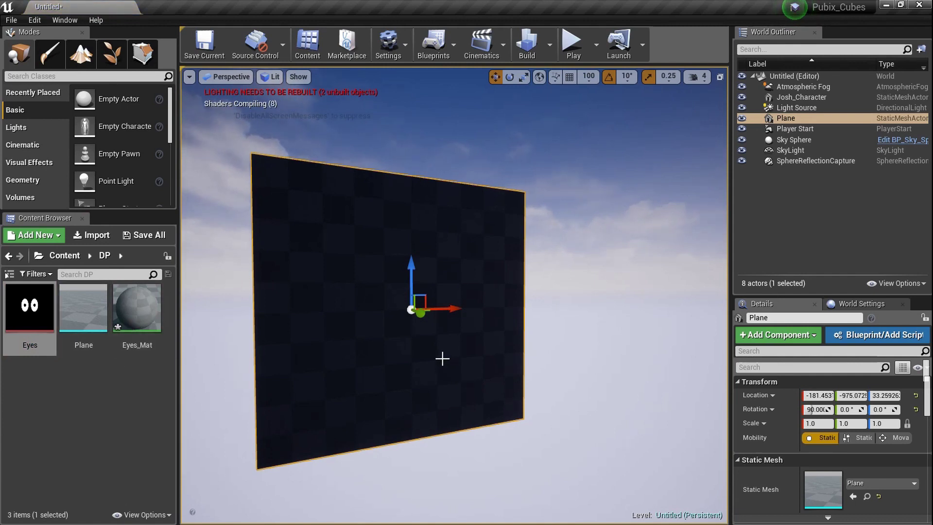
{"action": "key", "text": "w"}
{"action": "key", "text": "d"}
{"action": "right_click_drag", "start_coordinate": [389, 301], "coordinate": [331, 296]}
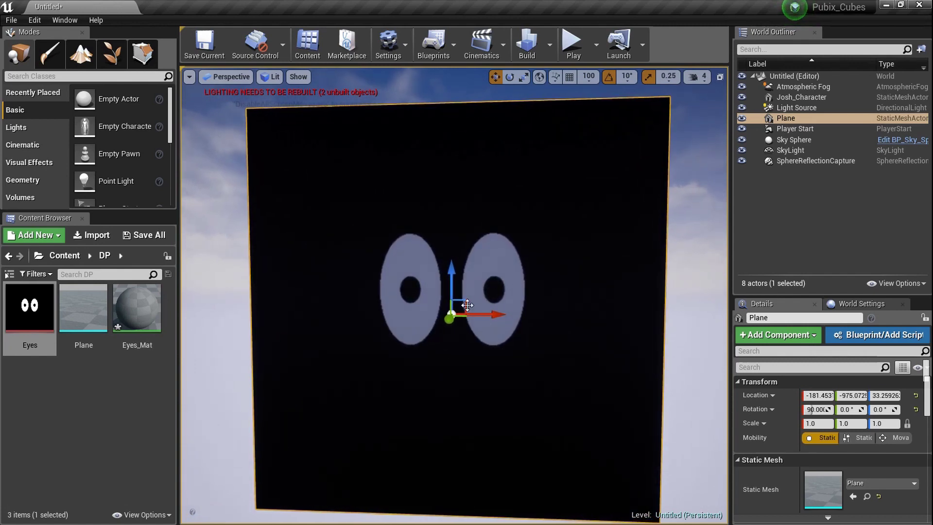
- Examine the eyes and their black background on the plane from several angles
{"action": "key", "text": "w"}
{"action": "key", "text": "a"}
{"action": "mouse_move", "coordinate": [389, 296]}
{"action": "right_mouse_down"}
{"action": "mouse_move", "coordinate": [437, 299]}
{"action": "mouse_move", "coordinate": [399, 297]}
{"action": "right_mouse_up"}
{"action": "key", "text": "s"}
{"action": "key", "text": "d"}
{"action": "right_click_drag", "start_coordinate": [417, 335], "coordinate": [381, 332]}
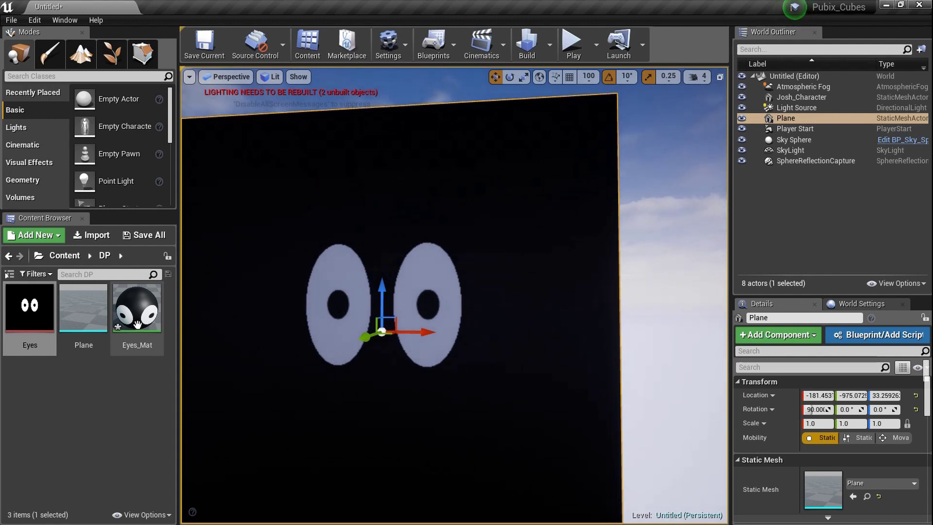
{"action": "left_click_drag", "start_coordinate": [238, 335], "coordinate": [308, 366], "text": "alt"}
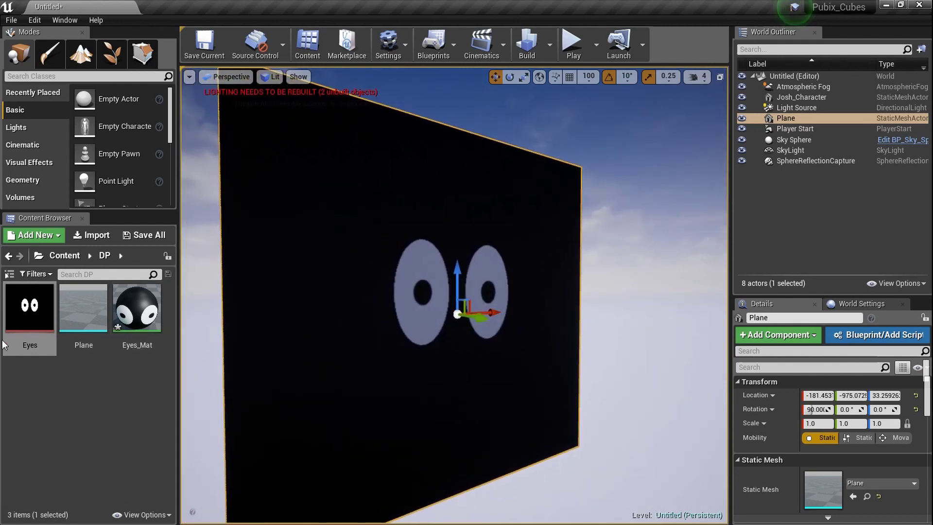
- Open the Eyes_Mat material and disconnect the Texture Sample from Base Color
{"action": "double_click", "coordinate": [125, 331]}
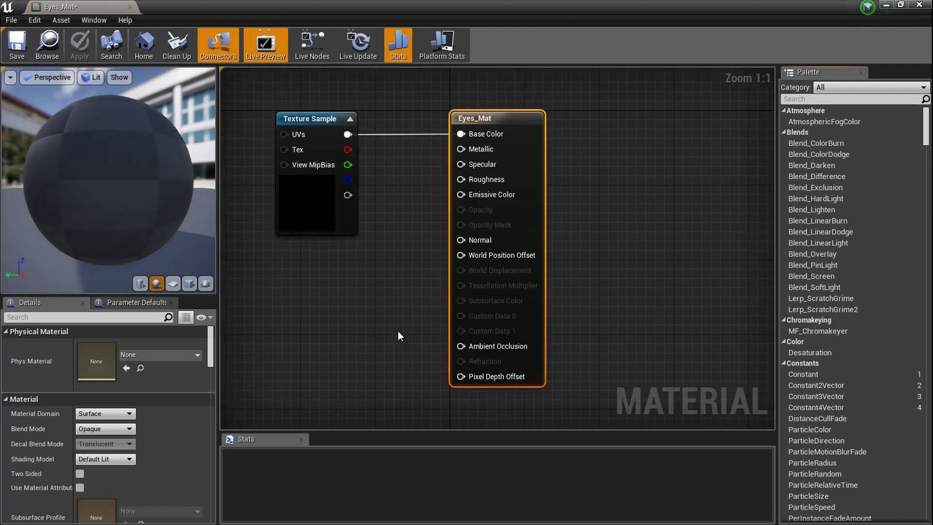
{"action": "left_click_drag", "start_coordinate": [552, 252], "coordinate": [584, 252]}
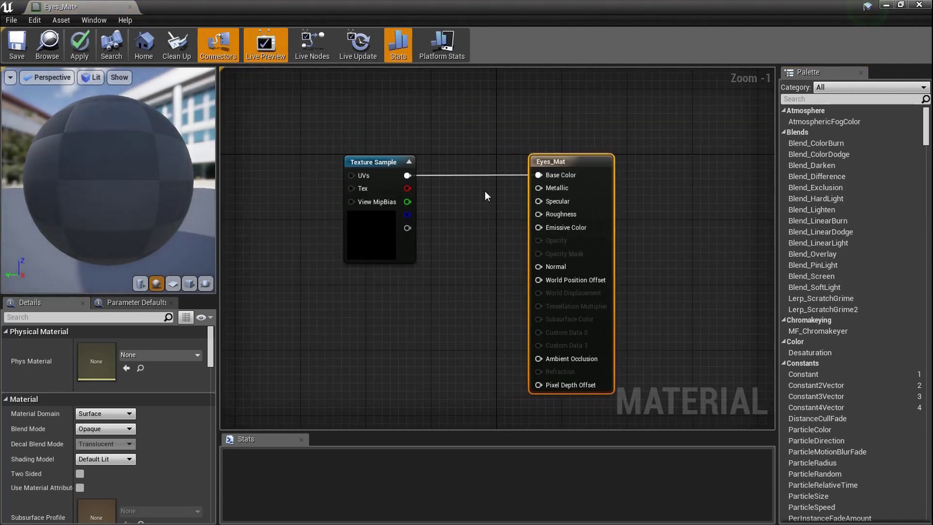
{"action": "scroll", "coordinate": [505, 183], "scroll_direction": "up", "scroll_amount": 3, "text": "ctrl"}
{"action": "right_click_drag", "start_coordinate": [448, 208], "coordinate": [476, 205]}
{"action": "left_click", "coordinate": [586, 170], "text": "alt"}
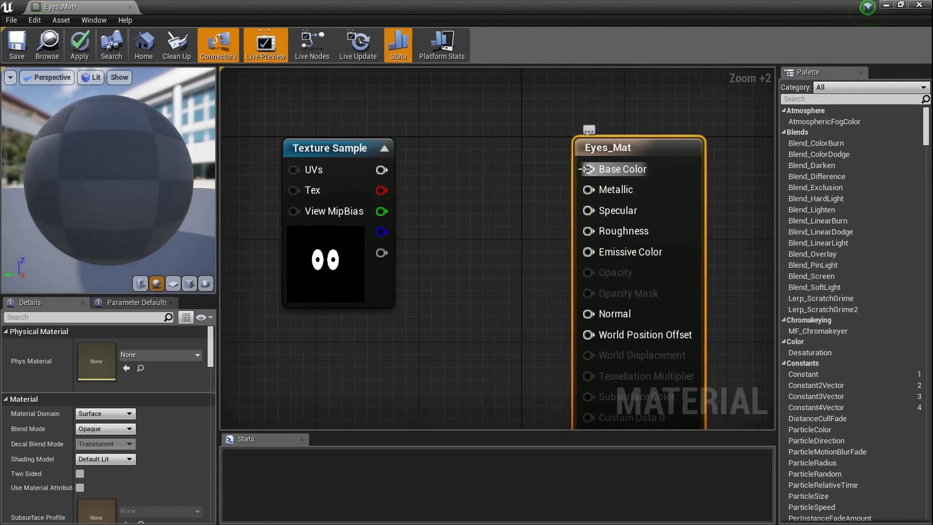
{"action": "scroll", "coordinate": [356, 346], "scroll_direction": "down", "scroll_amount": 2}
- Set the Eyes_Mat material's shading model to Unlit
{"action": "left_click", "coordinate": [399, 284]}
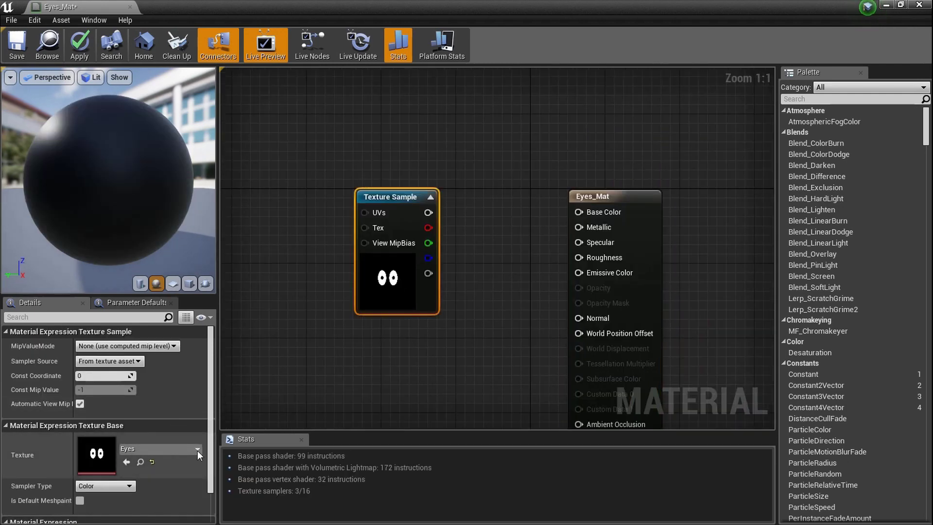
{"action": "scroll", "coordinate": [184, 390], "scroll_direction": "down", "scroll_amount": 2}
{"action": "left_click", "coordinate": [654, 301]}
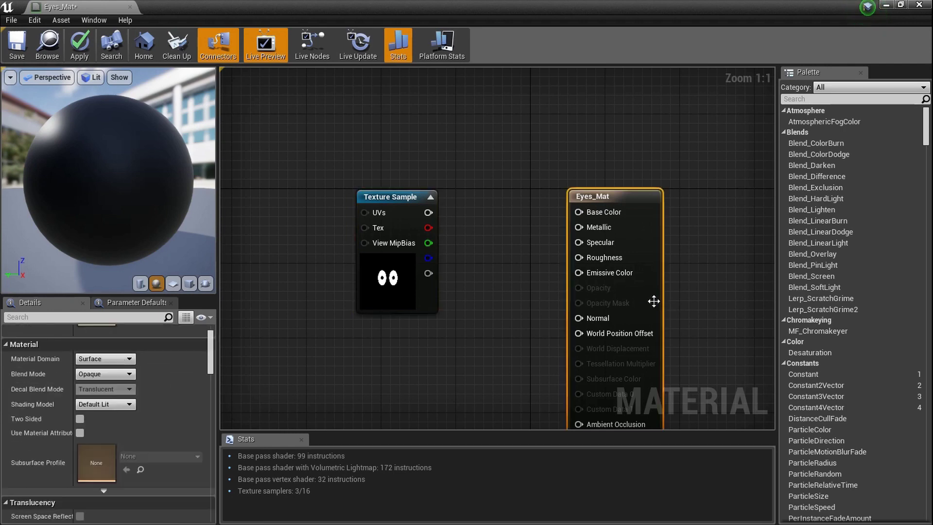
{"action": "scroll", "coordinate": [183, 345], "scroll_direction": "up", "scroll_amount": 2}
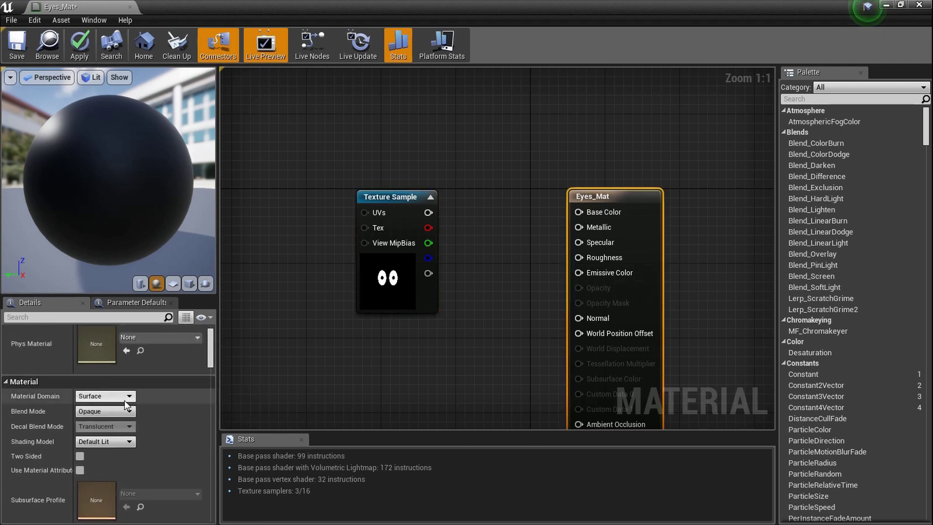
{"action": "left_click", "coordinate": [122, 444]}
{"action": "left_click", "coordinate": [124, 453]}
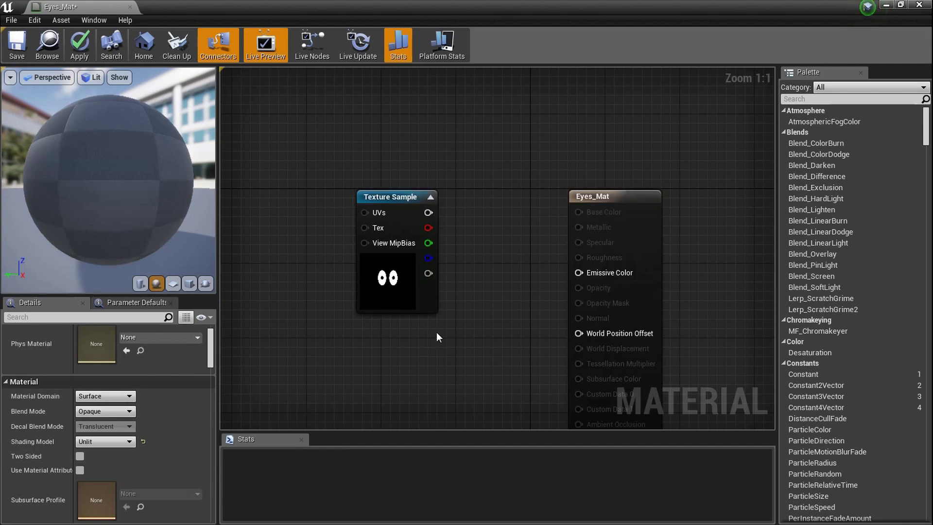
- Connect the Texture Sample's combined color output to Emissive Color and preview the material on a plane
{"action": "left_click_drag", "start_coordinate": [422, 217], "coordinate": [419, 283]}
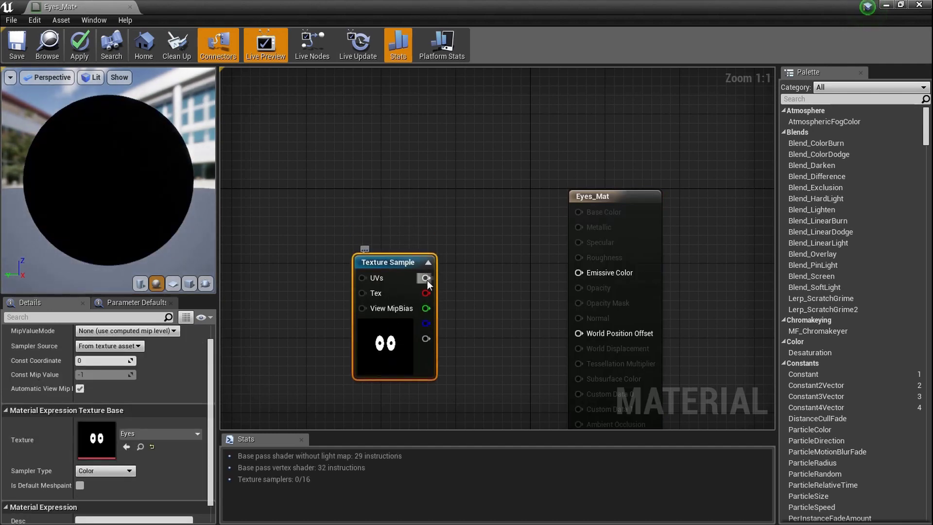
{"action": "left_click_drag", "start_coordinate": [526, 270], "coordinate": [578, 272]}
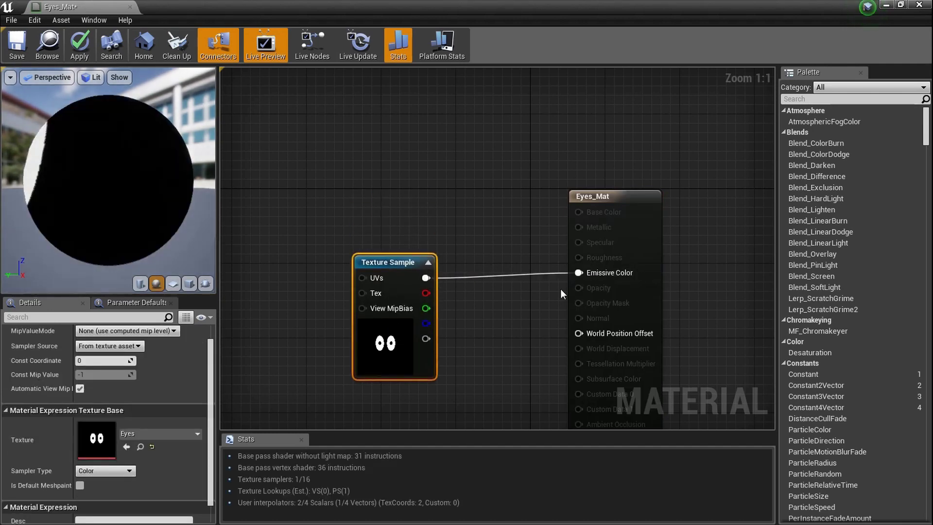
{"action": "left_click", "coordinate": [172, 283]}
{"action": "left_click_drag", "start_coordinate": [126, 252], "coordinate": [204, 281]}
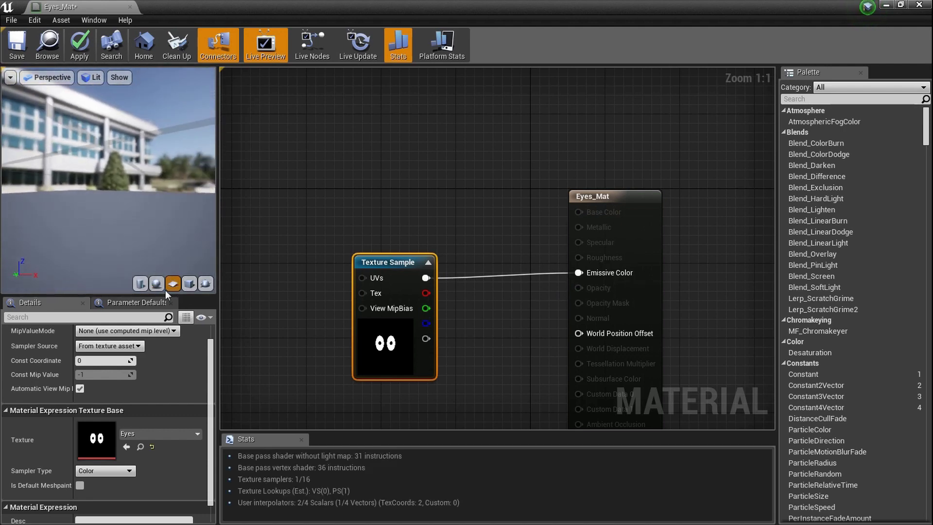
{"action": "left_click_drag", "start_coordinate": [49, 222], "coordinate": [167, 212]}
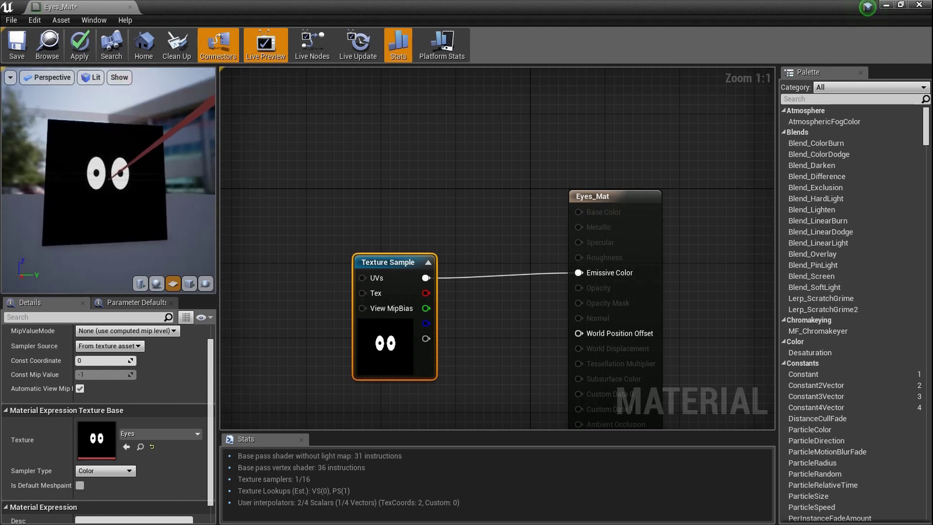
{"action": "right_click_drag", "start_coordinate": [88, 221], "coordinate": [118, 230]}
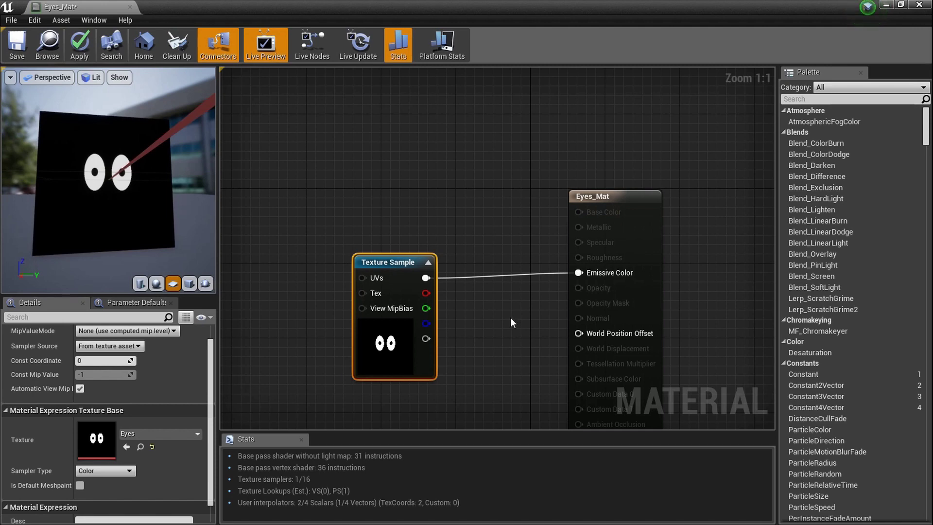
- Align the Texture Sample node with Emissive Color and set the material's blend mode to Translucent
{"action": "right_click_drag", "start_coordinate": [510, 318], "coordinate": [510, 288]}
{"action": "mouse_move", "coordinate": [399, 313]}
{"action": "left_mouse_down"}
{"action": "mouse_move", "coordinate": [415, 315]}
{"action": "mouse_move", "coordinate": [415, 305]}
{"action": "left_mouse_up"}
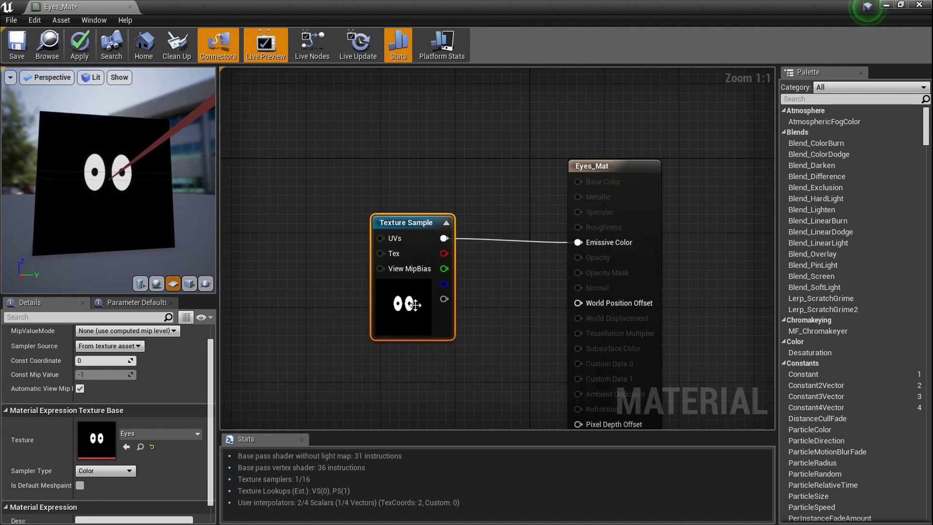
{"action": "left_click", "coordinate": [626, 297]}
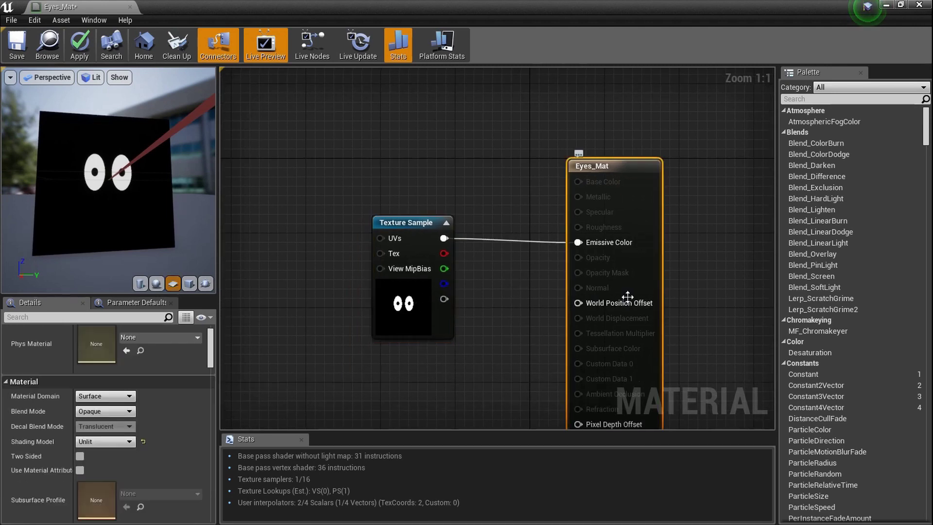
{"action": "left_click", "coordinate": [125, 413]}
{"action": "left_click", "coordinate": [97, 441]}
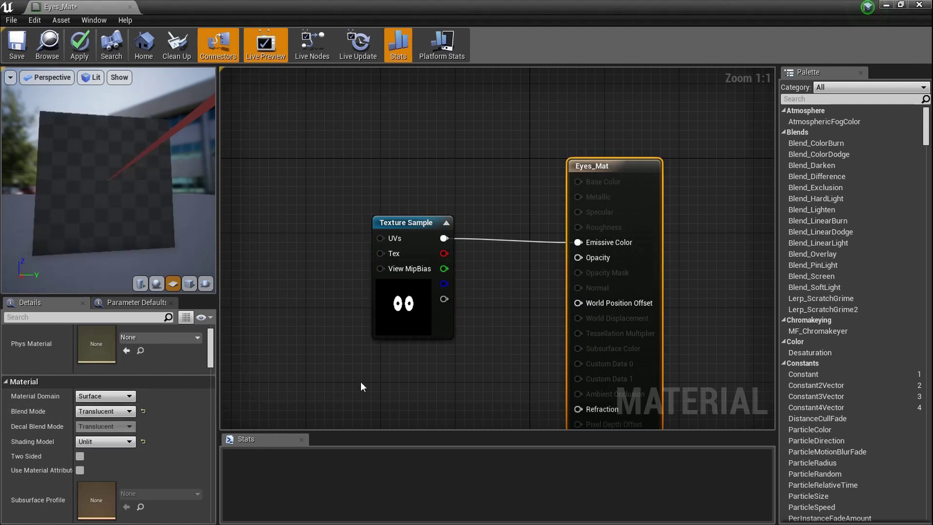
- Connect the Texture Sample's combined color output to Opacity and check the eyes in the preview
{"action": "right_click_drag", "start_coordinate": [361, 386], "coordinate": [294, 388]}
{"action": "left_click_drag", "start_coordinate": [377, 240], "coordinate": [513, 259]}
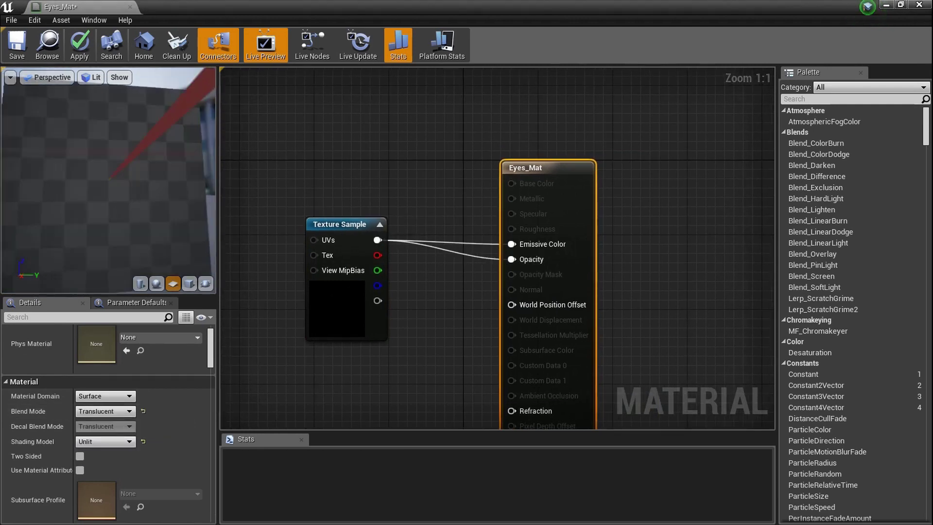
{"action": "left_click_drag", "start_coordinate": [129, 214], "coordinate": [104, 214]}
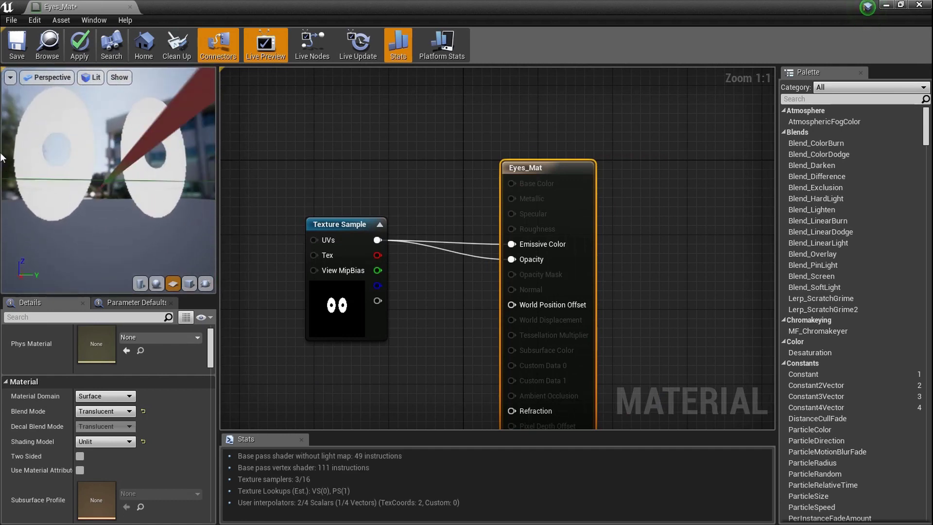
- Save Eyes_Mat, close the material editor and view the eyes on the cube in the level
{"action": "left_click", "coordinate": [16, 55]}
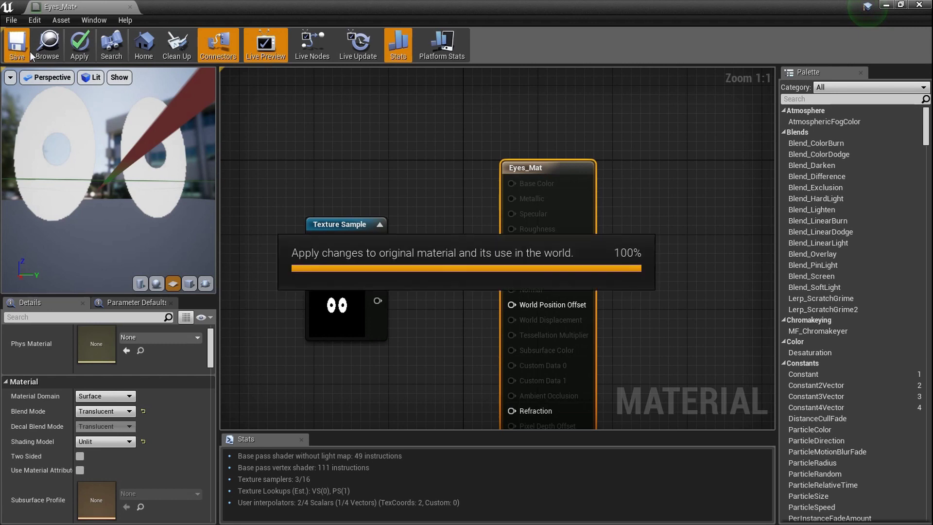
{"action": "left_click", "coordinate": [129, 7]}
{"action": "right_click_drag", "start_coordinate": [377, 136], "coordinate": [320, 135]}
{"action": "mouse_move", "coordinate": [417, 218]}
{"action": "right_mouse_down"}
{"action": "mouse_move", "coordinate": [399, 217]}
{"action": "mouse_move", "coordinate": [417, 217]}
{"action": "right_mouse_up"}
{"action": "right_click_drag", "start_coordinate": [196, 189], "coordinate": [196, 189]}
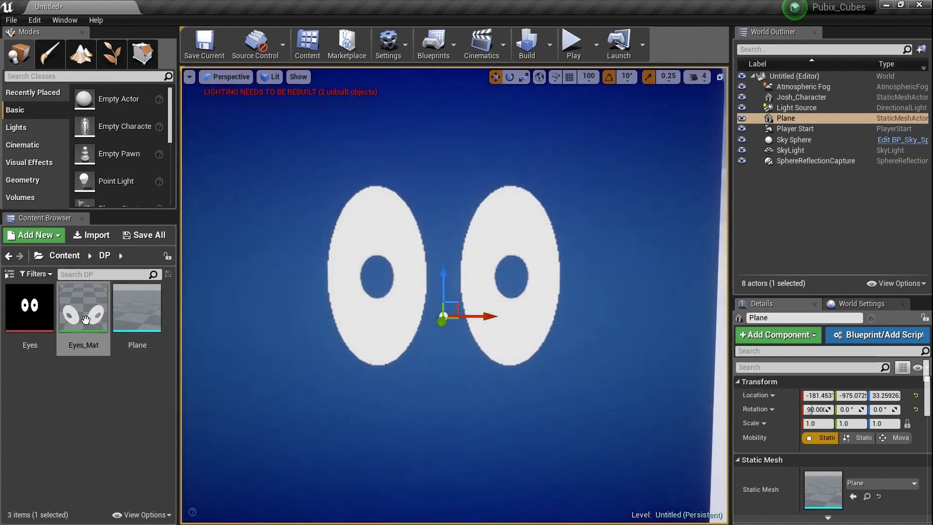
- Reopen the Eyes_Mat material and disconnect the Texture Sample from Opacity
{"action": "left_click_drag", "start_coordinate": [72, 321], "coordinate": [285, 264]}
{"action": "scroll", "coordinate": [335, 270], "scroll_direction": "down", "scroll_amount": 3}
{"action": "right_click_drag", "start_coordinate": [335, 270], "coordinate": [441, 277]}
{"action": "scroll", "coordinate": [437, 275], "scroll_direction": "up", "scroll_amount": 2}
{"action": "left_click", "coordinate": [540, 221], "text": "alt"}
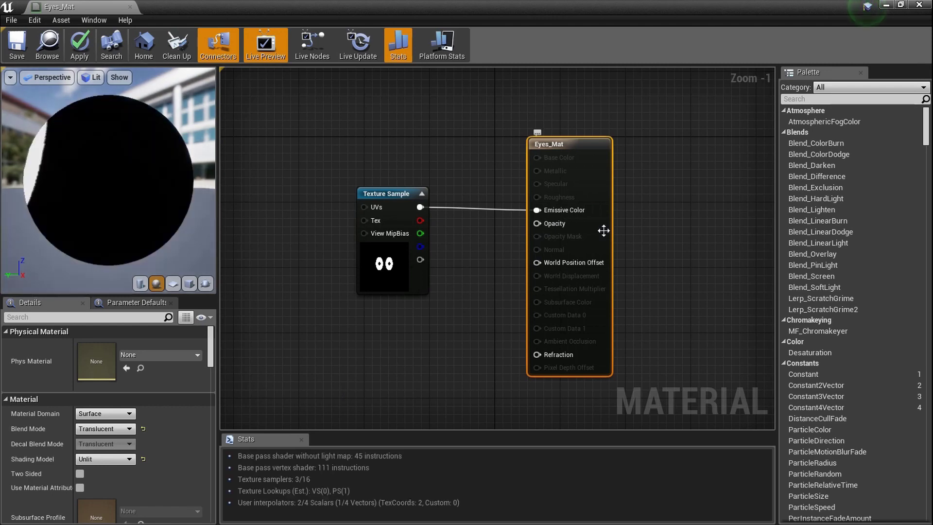
- Open the Eyes texture used by the Texture Sample node and inspect its eyes and transparent background
{"action": "left_click", "coordinate": [382, 261]}
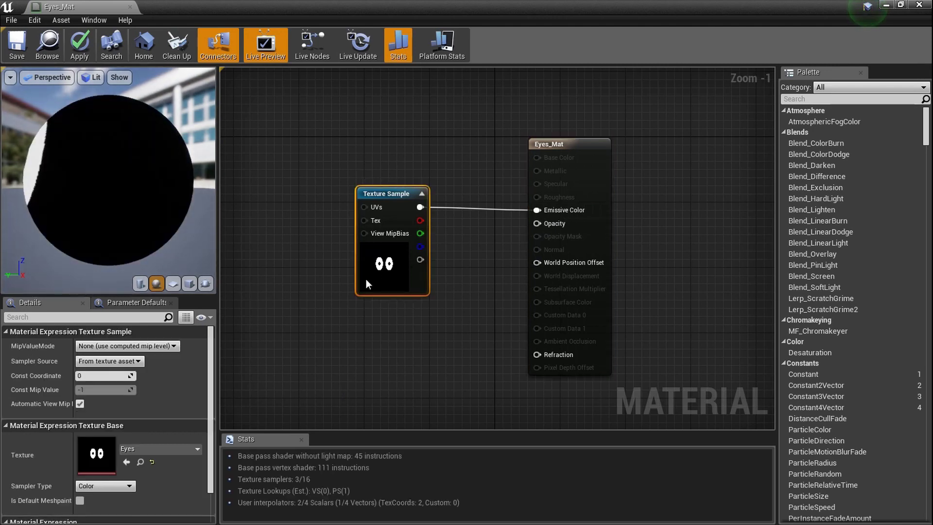
{"action": "double_click", "coordinate": [107, 456]}
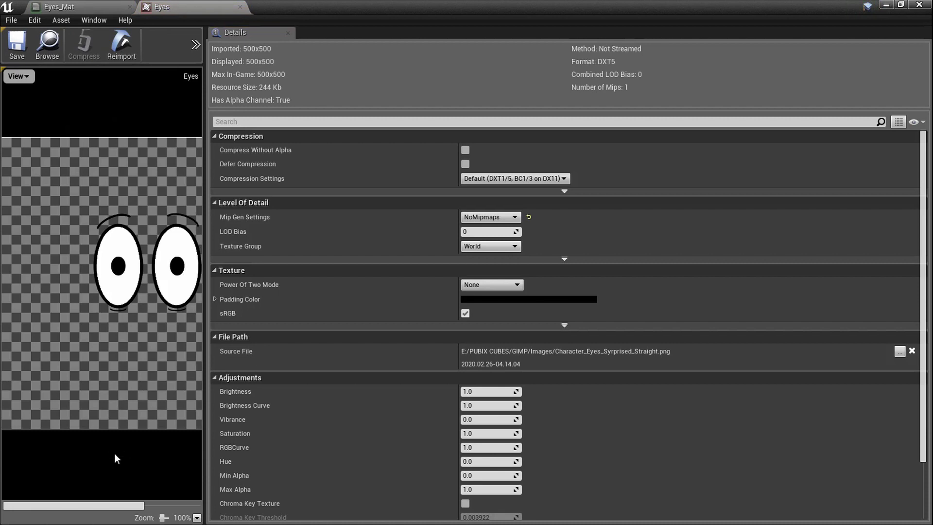
{"action": "left_click_drag", "start_coordinate": [118, 505], "coordinate": [146, 485]}
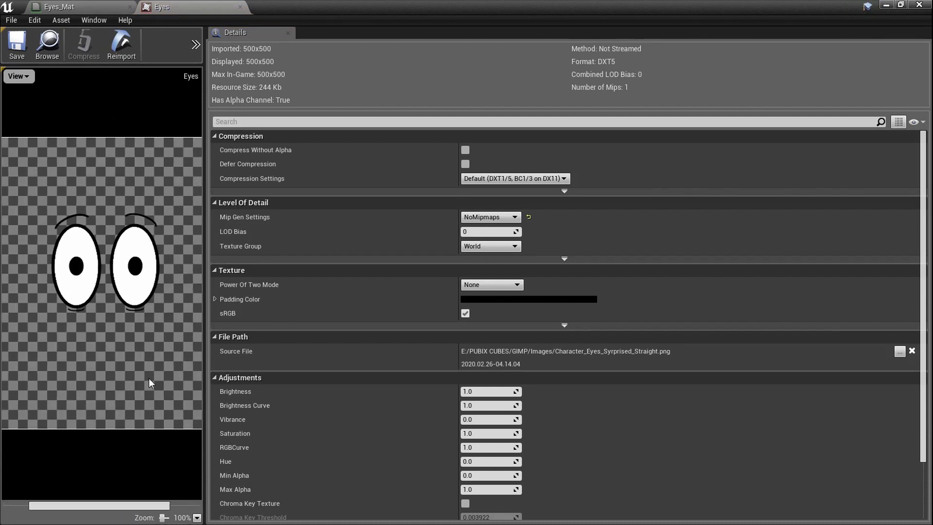
{"action": "scroll", "coordinate": [121, 373], "scroll_direction": "up", "scroll_amount": 2}
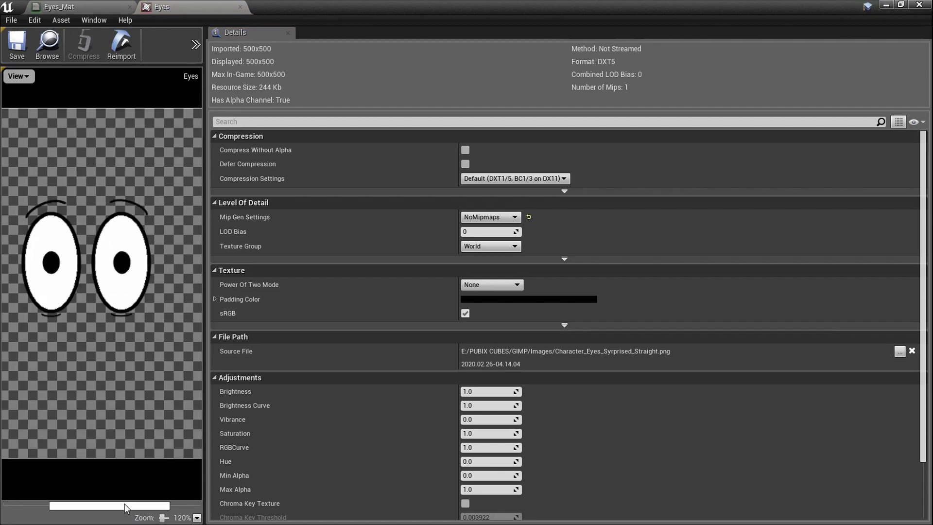
- Close the Eyes texture and set the Eyes_Mat blend mode to Masked
{"action": "left_click_drag", "start_coordinate": [125, 504], "coordinate": [117, 506]}
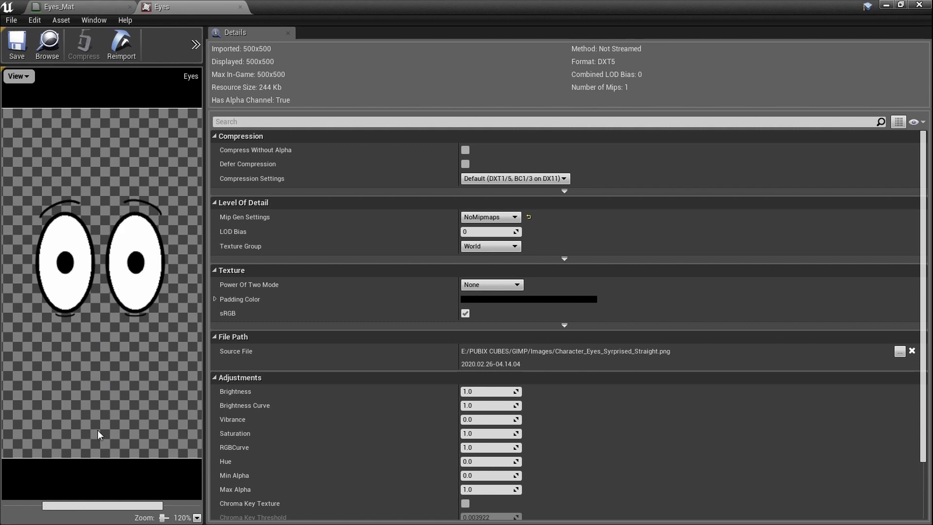
{"action": "left_click", "coordinate": [239, 7]}
{"action": "right_click_drag", "start_coordinate": [472, 253], "coordinate": [446, 253]}
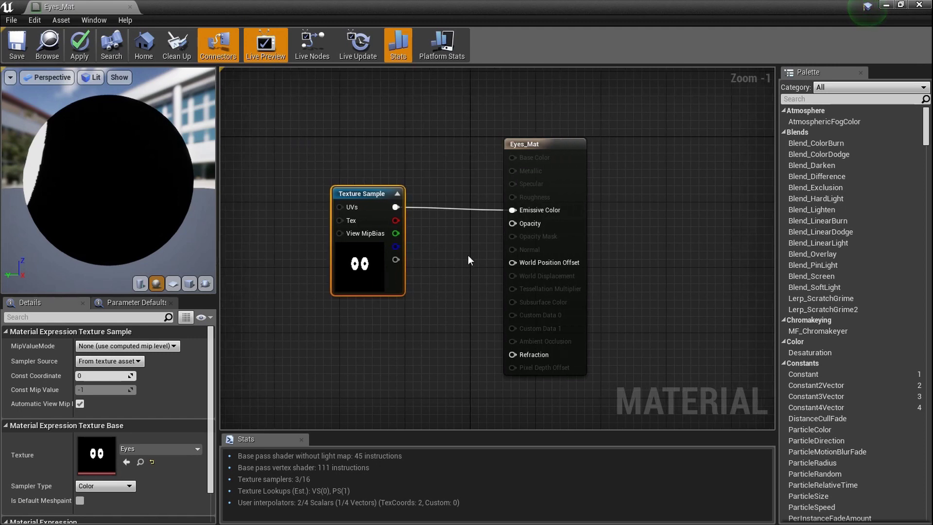
{"action": "left_click", "coordinate": [549, 226]}
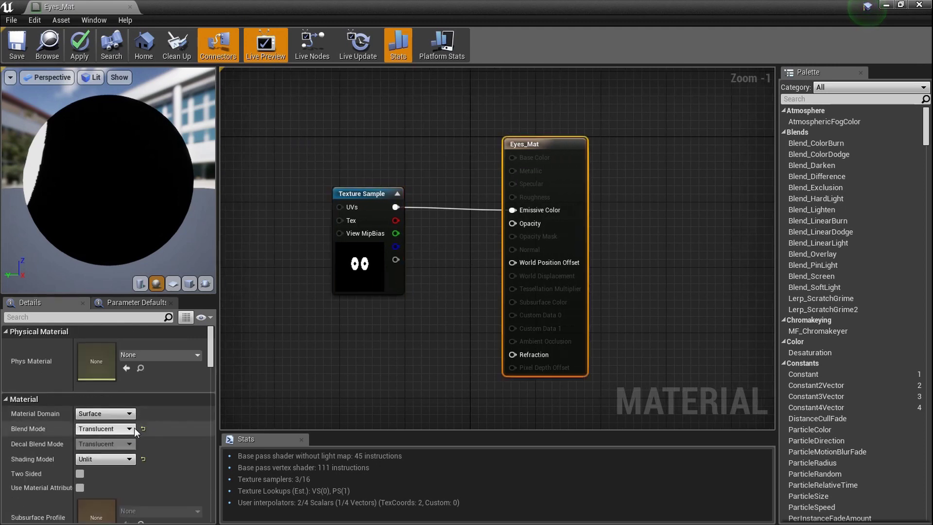
{"action": "left_click", "coordinate": [121, 430]}
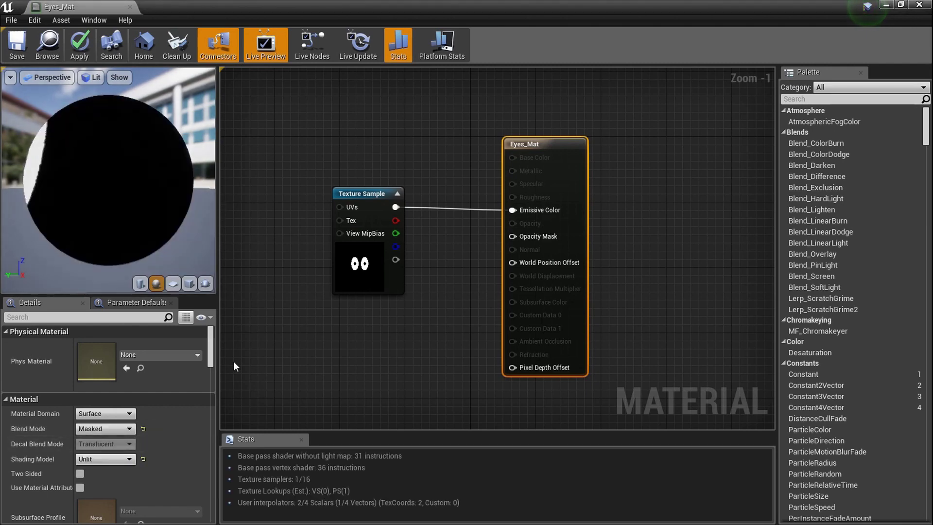
- Switch the material preview to a plane and turn it so the eyes face the view
{"action": "left_click", "coordinate": [173, 284]}
{"action": "left_click_drag", "start_coordinate": [148, 262], "coordinate": [107, 266]}
{"action": "scroll", "coordinate": [461, 246], "scroll_direction": "up", "scroll_amount": 8}
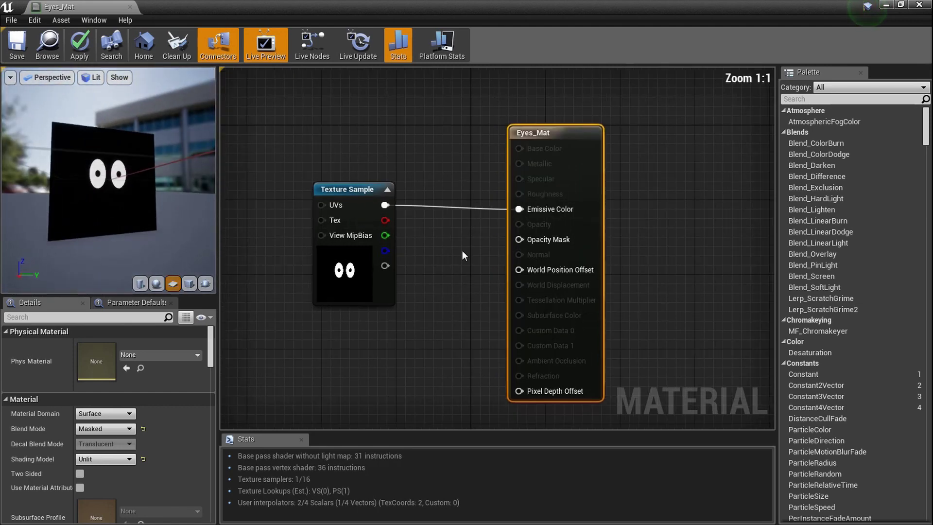
- Connect the Texture Sample's alpha output to Opacity Mask and check the eyes in the preview
{"action": "scroll", "coordinate": [345, 264], "scroll_direction": "down", "scroll_amount": 2}
{"action": "right_click_drag", "start_coordinate": [346, 264], "coordinate": [422, 279]}
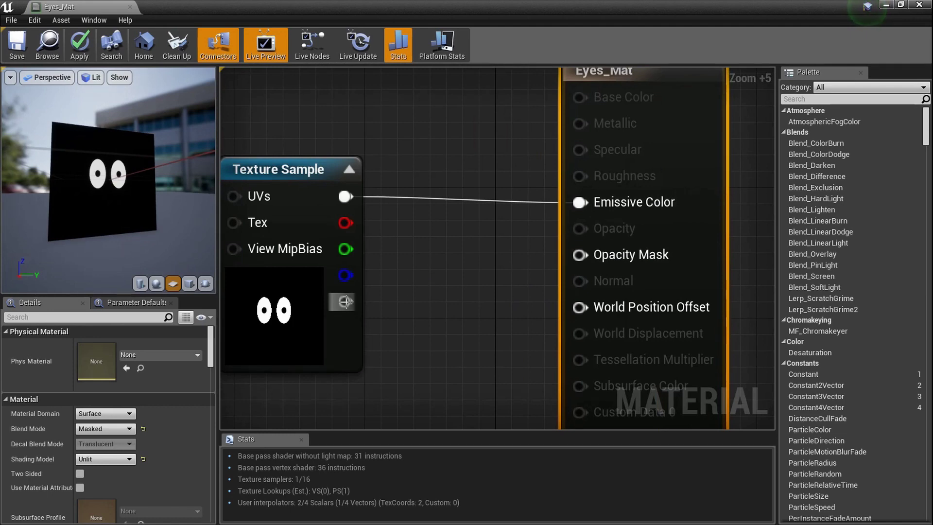
{"action": "left_click_drag", "start_coordinate": [344, 301], "coordinate": [579, 255]}
{"action": "right_click_drag", "start_coordinate": [298, 279], "coordinate": [411, 283]}
{"action": "left_click_drag", "start_coordinate": [412, 283], "coordinate": [428, 283]}
{"action": "left_click_drag", "start_coordinate": [125, 185], "coordinate": [142, 184]}
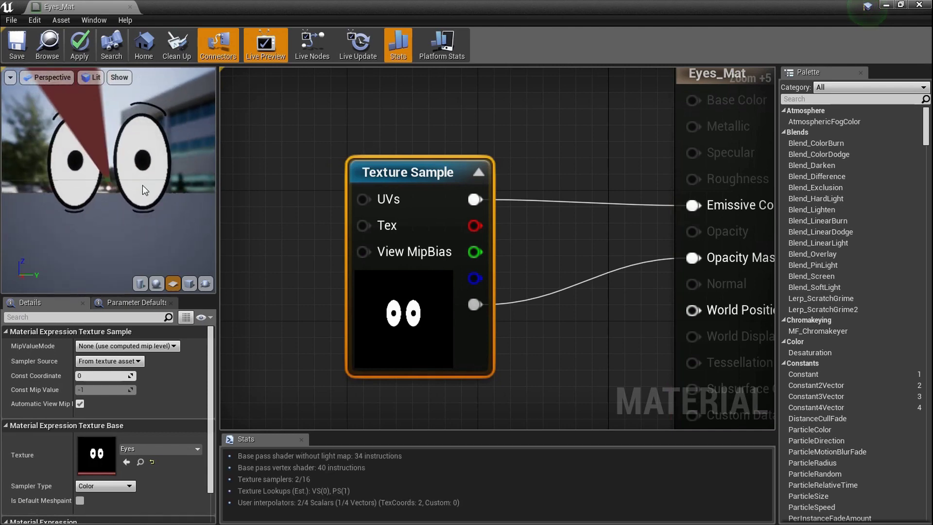
{"action": "scroll", "coordinate": [142, 184], "scroll_direction": "up", "scroll_amount": 3}
{"action": "scroll", "coordinate": [158, 185], "scroll_direction": "down", "scroll_amount": 6}
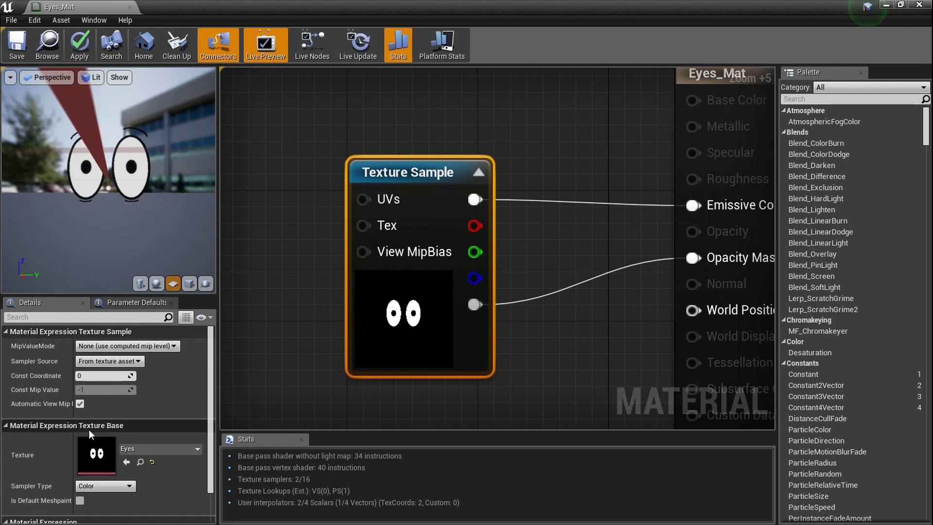
- Compare the transparent background of the Eyes texture with the alpha connection to Opacity Mask in Eyes_Mat
{"action": "double_click", "coordinate": [108, 455]}
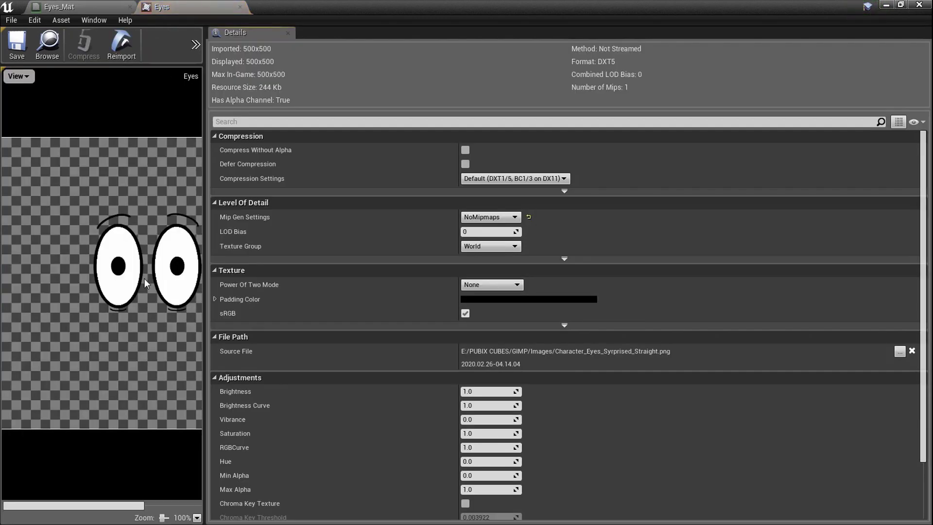
{"action": "left_click", "coordinate": [110, 6]}
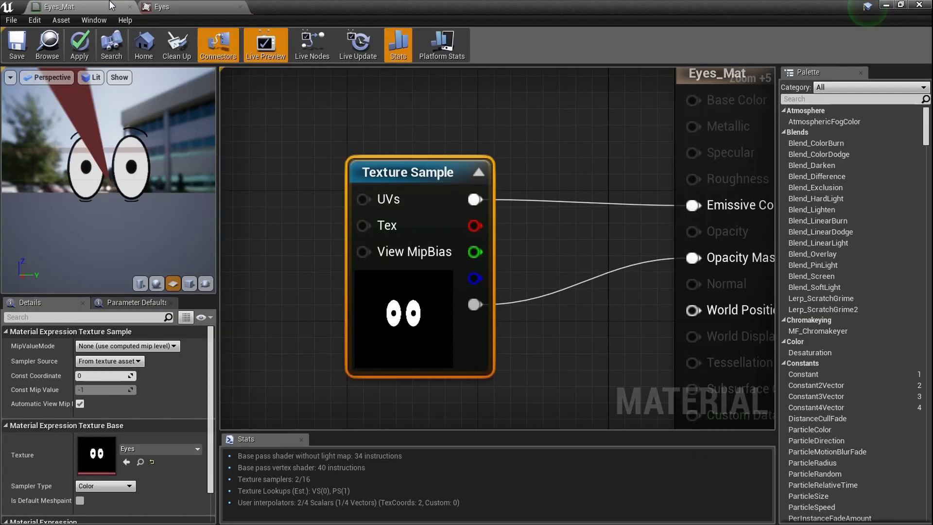
{"action": "right_click_drag", "start_coordinate": [573, 280], "coordinate": [446, 286]}
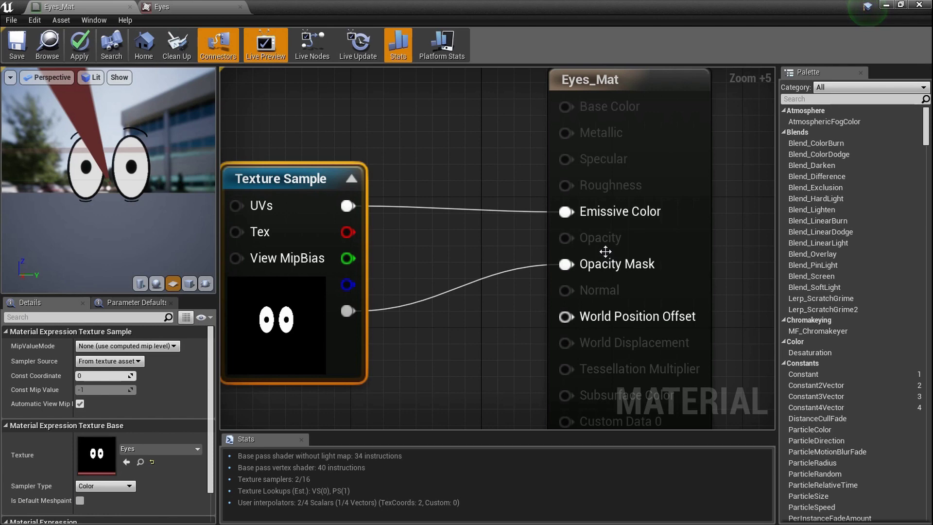
{"action": "right_click_drag", "start_coordinate": [604, 251], "coordinate": [643, 252]}
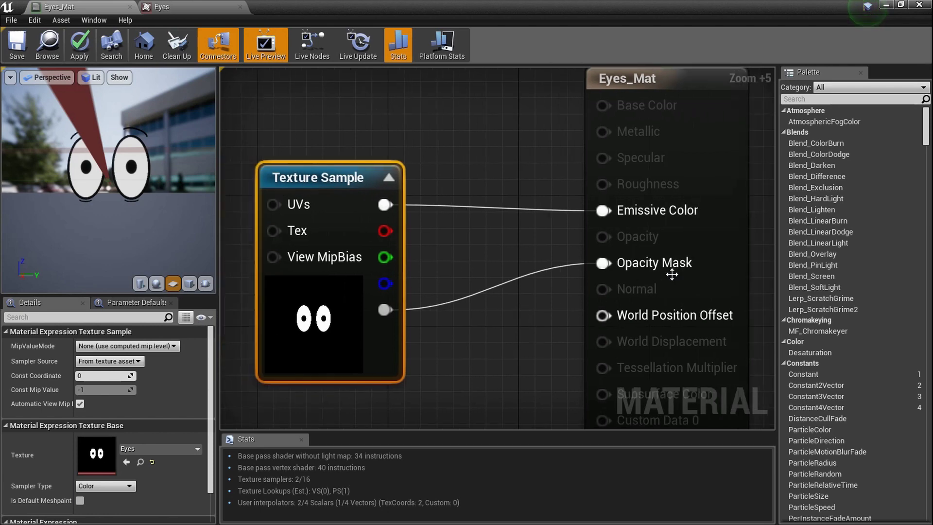
{"action": "double_click", "coordinate": [114, 452]}
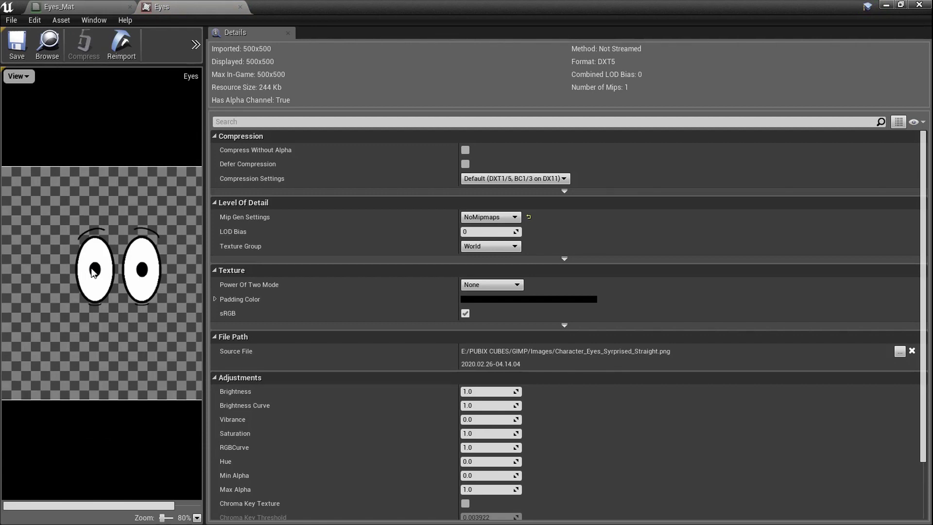
{"action": "left_click", "coordinate": [88, 7]}
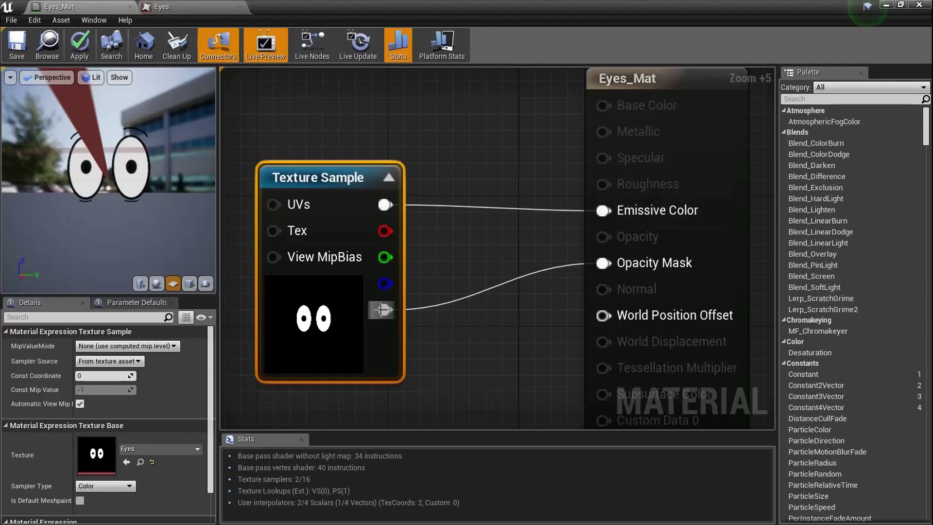
- Save Eyes_Mat and close the Eyes texture and the material editor
{"action": "left_click", "coordinate": [22, 53]}
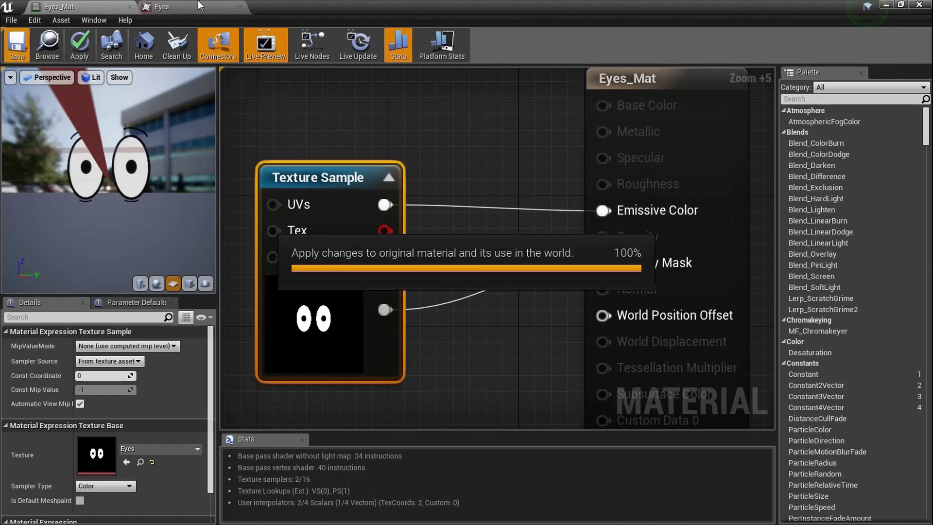
{"action": "left_click", "coordinate": [239, 7]}
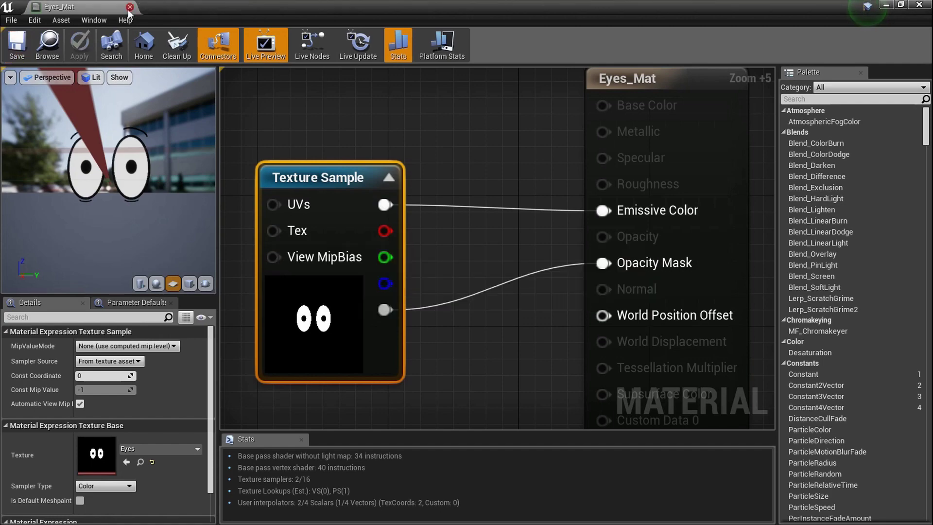
{"action": "left_click", "coordinate": [129, 7]}
- Focus the level view on the eyes plane, switch to Game View and examine the eyes on the cube
{"action": "key", "text": "f"}
{"action": "key", "text": "g"}
{"action": "right_click_drag", "start_coordinate": [558, 198], "coordinate": [601, 207]}
{"action": "key", "text": "w"}
{"action": "key", "text": "s"}
{"action": "key", "text": "a"}
{"action": "key", "text": "w"}
{"action": "key", "text": "s"}
{"action": "key", "text": "d"}
{"action": "key", "text": "a"}
{"action": "key", "text": "s"}
{"action": "key", "text": "a"}
{"action": "right_click_drag", "start_coordinate": [496, 208], "coordinate": [437, 246]}
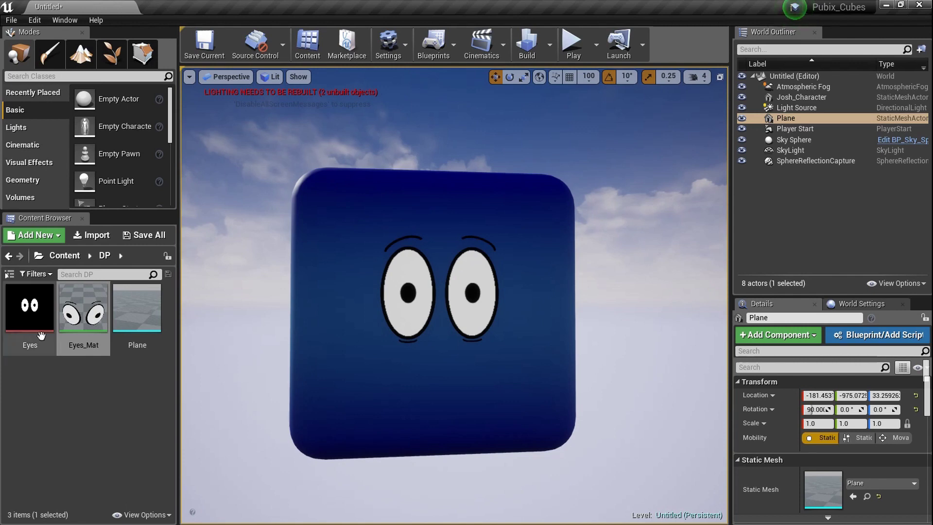
- Examine the eyes and their transparent background on the cube from the front, at an angle and close up
{"action": "mouse_move", "coordinate": [370, 383]}
{"action": "right_mouse_down"}
{"action": "mouse_move", "coordinate": [429, 381]}
{"action": "mouse_move", "coordinate": [320, 384]}
{"action": "mouse_move", "coordinate": [433, 381]}
{"action": "mouse_move", "coordinate": [374, 382]}
{"action": "mouse_move", "coordinate": [379, 373]}
{"action": "right_mouse_up"}
{"action": "key", "text": "a"}
{"action": "key", "text": "w"}
{"action": "key", "text": "d"}
{"action": "key", "text": "s"}
{"action": "key", "text": "w"}
{"action": "key", "text": "a"}
{"action": "key", "text": "d"}
{"action": "key", "text": "s"}
{"action": "key", "text": "d"}
{"action": "key", "text": "s"}
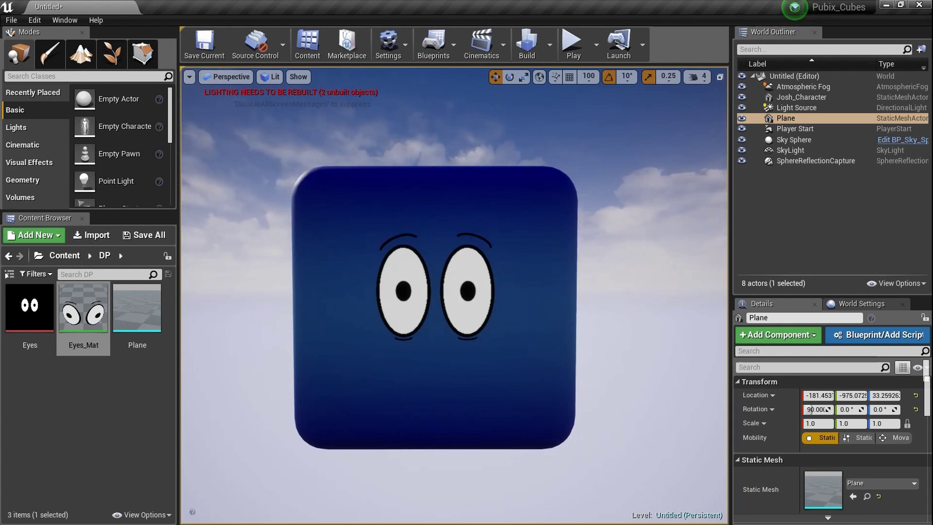
{"action": "key", "text": "a"}
{"action": "right_click_drag", "start_coordinate": [441, 388], "coordinate": [481, 388]}
{"action": "key", "text": "w"}
{"action": "key", "text": "a"}
{"action": "key", "text": "w"}
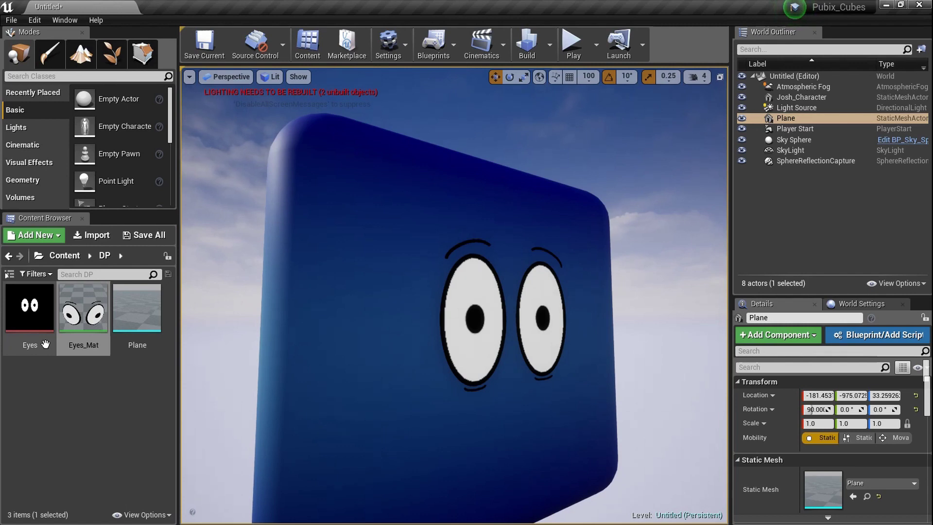
{"action": "mouse_move", "coordinate": [277, 348]}
{"action": "right_mouse_down"}
{"action": "mouse_move", "coordinate": [214, 349]}
{"action": "mouse_move", "coordinate": [280, 348]}
{"action": "right_mouse_up"}
{"action": "key", "text": "d"}
{"action": "key", "text": "a"}
{"action": "key", "text": "s"}
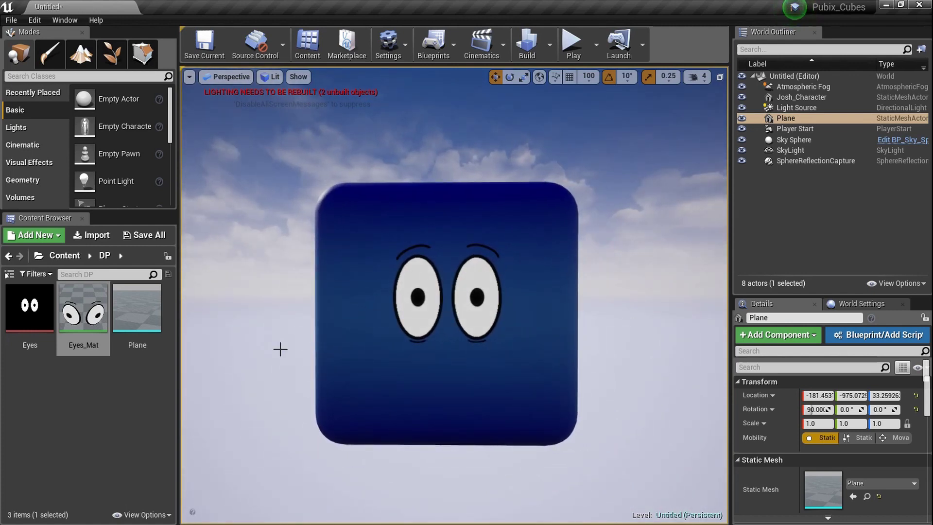
{"action": "right_click_drag", "start_coordinate": [281, 349], "coordinate": [282, 349]}
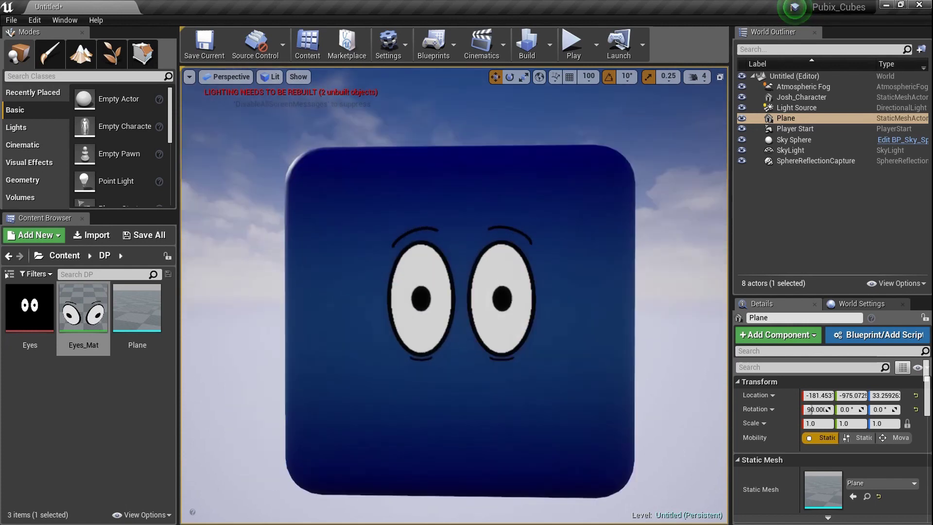